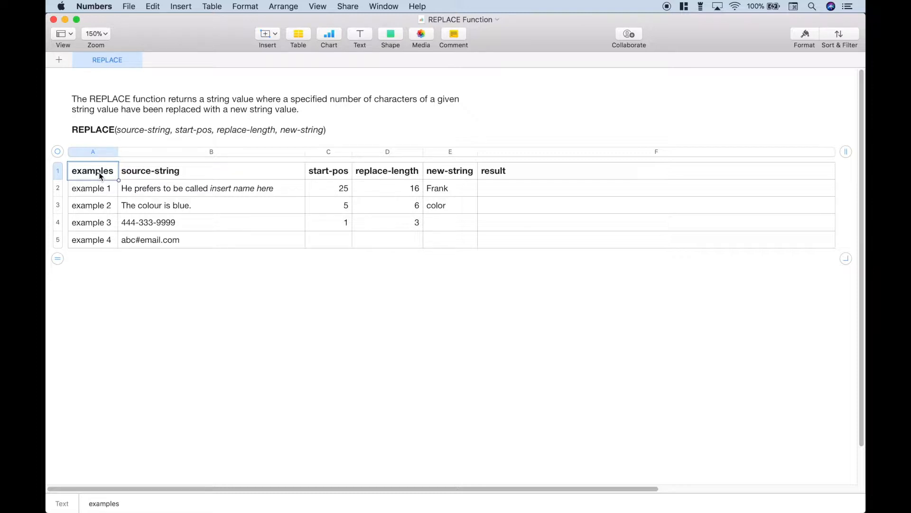
# - Examine the REPLACE syntax, the argument column headers and the placeholder text in example 1's source string
pyautogui.click(101, 125)
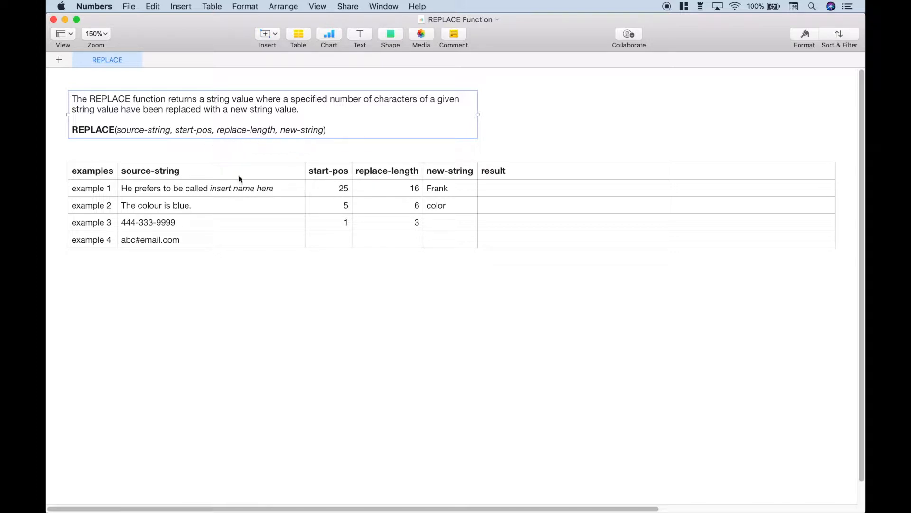
pyautogui.moveTo(106, 194); pyautogui.dragTo(105, 235)
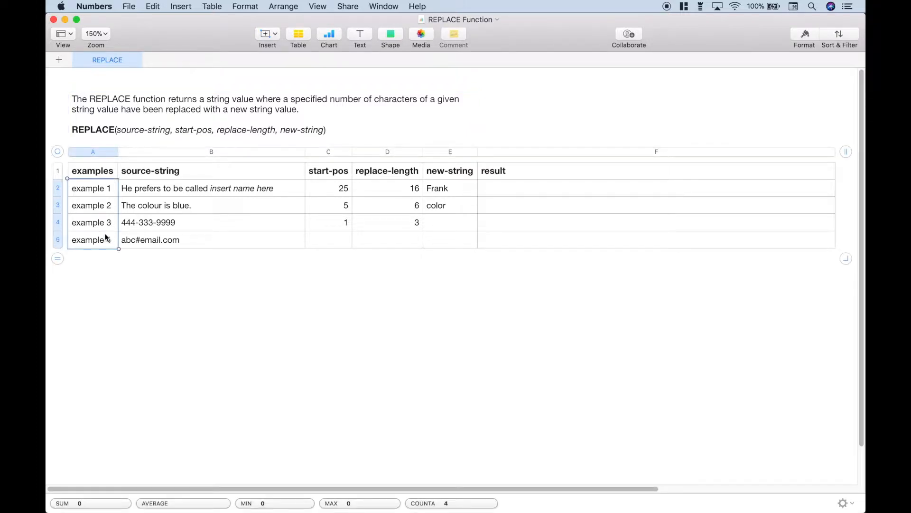
pyautogui.click(103, 193)
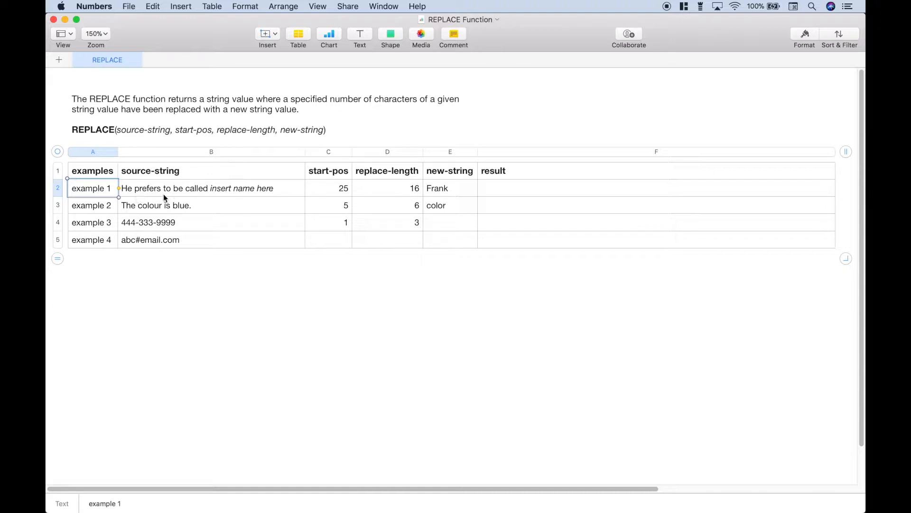
pyautogui.click(212, 188)
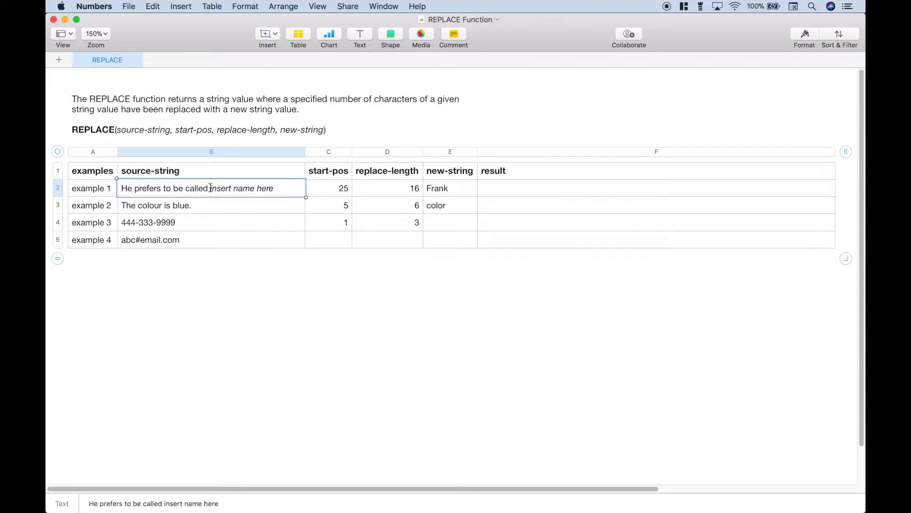
pyautogui.moveTo(218, 188); pyautogui.dragTo(274, 191)
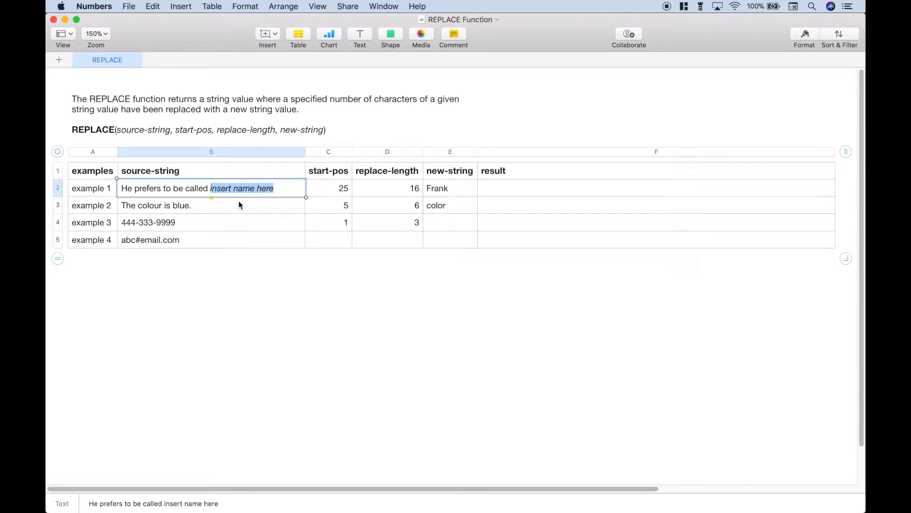
pyautogui.click(209, 172)
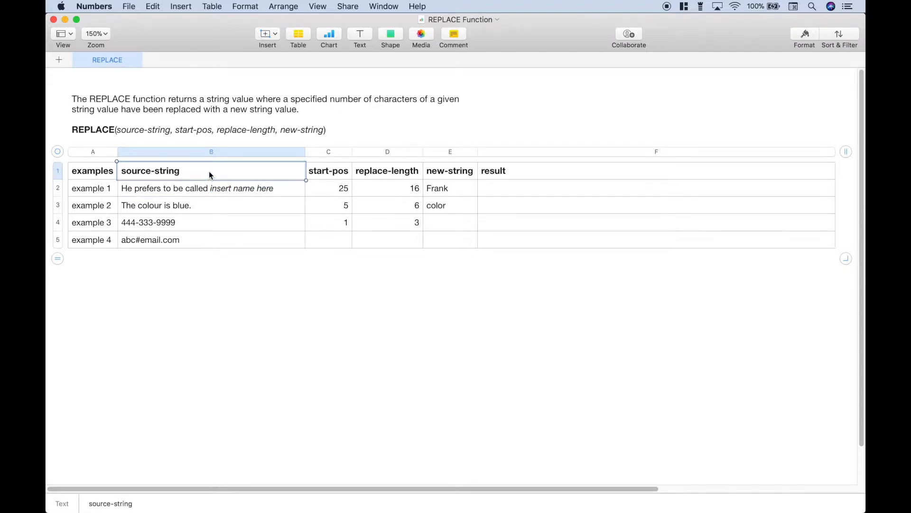
pyautogui.click(328, 174)
pyautogui.click(372, 177)
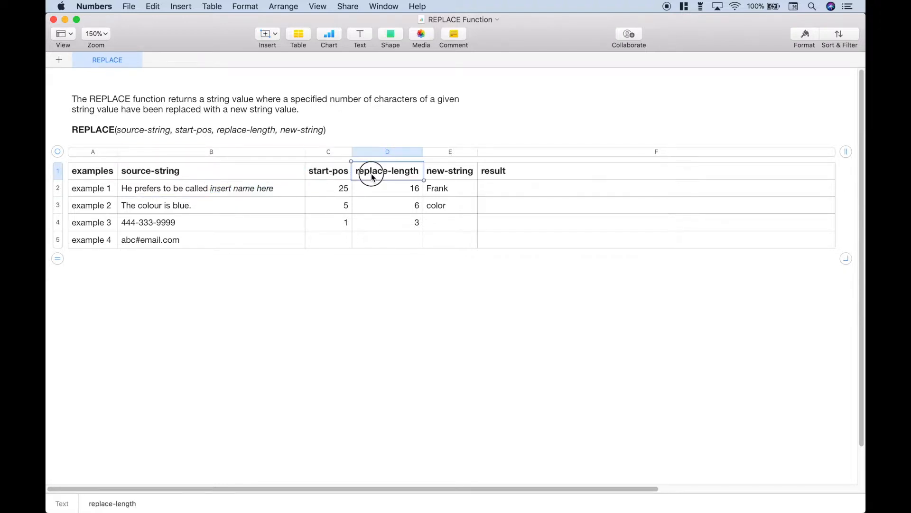
pyautogui.click(442, 175)
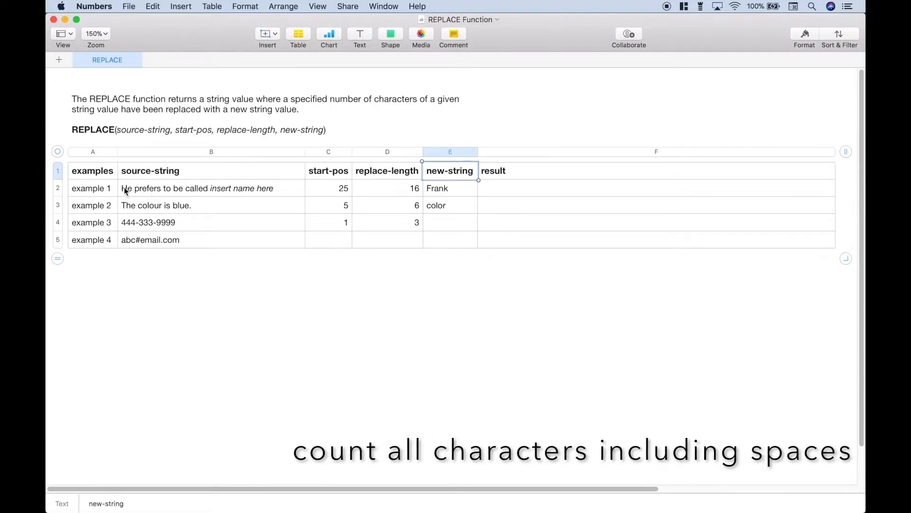
pyautogui.click(212, 188)
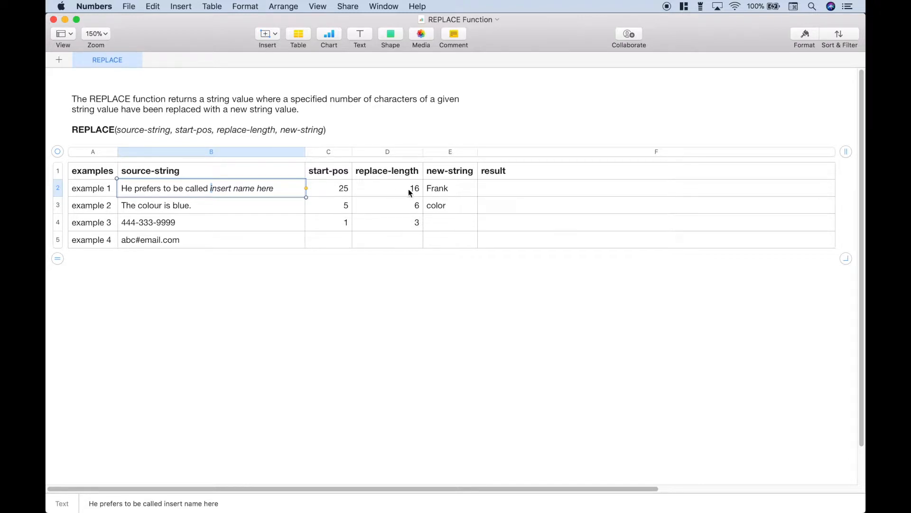
# - Enter a REPLACE formula in result cell F2 using B2, C2, D2 and E2 as its arguments, and compare source and result
pyautogui.click(494, 191)
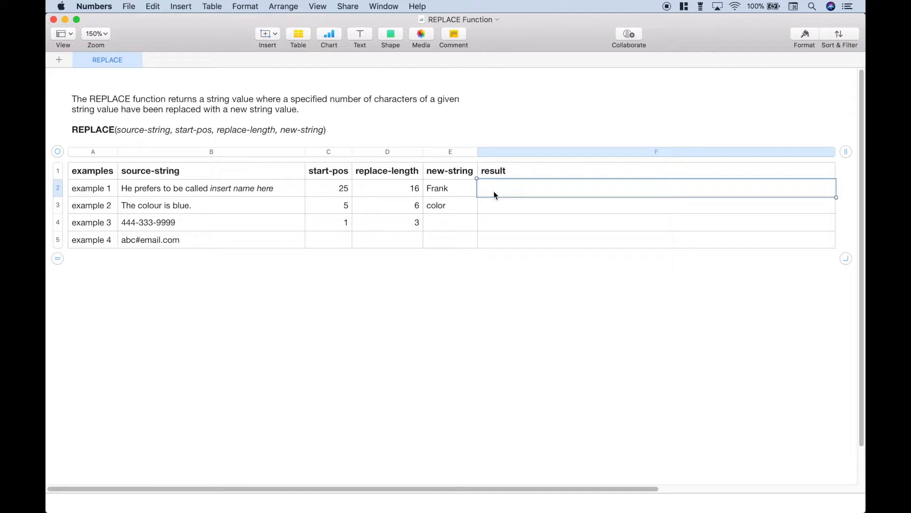
pyautogui.press('=')
pyautogui.write('REPL')
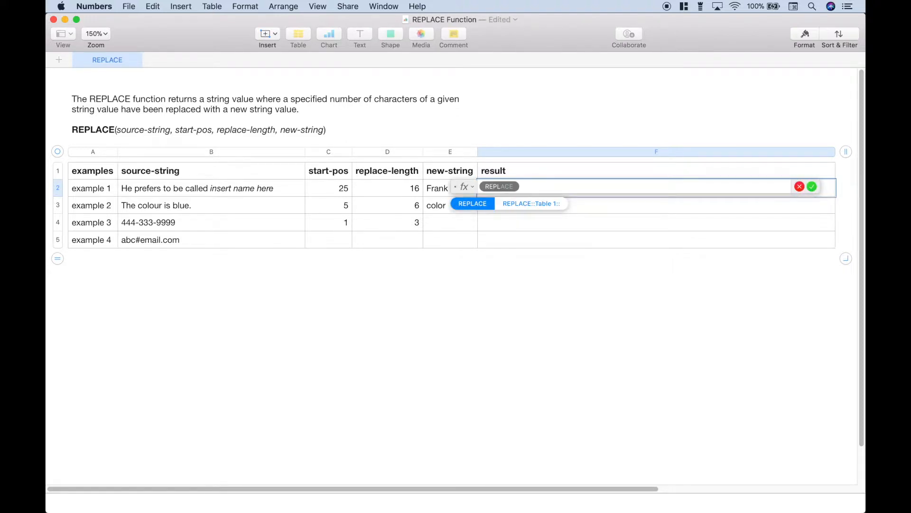
pyautogui.press('Return')
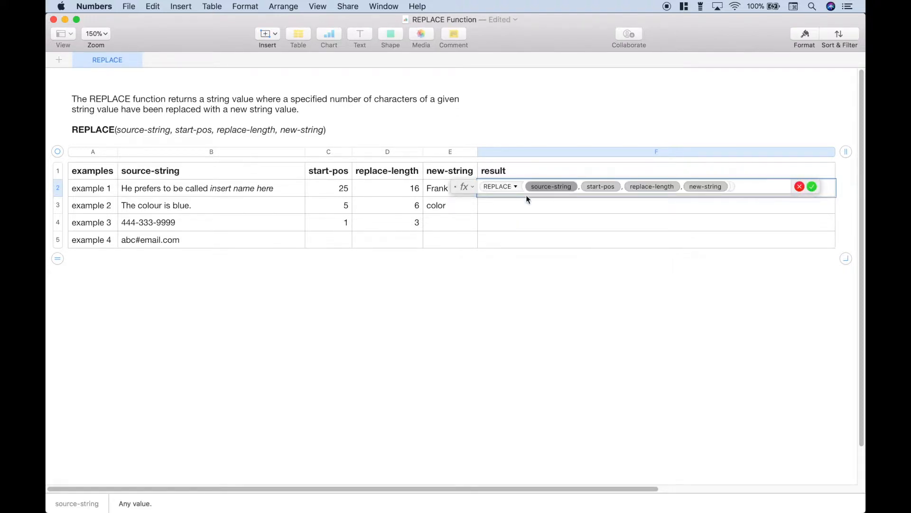
pyautogui.click(237, 188)
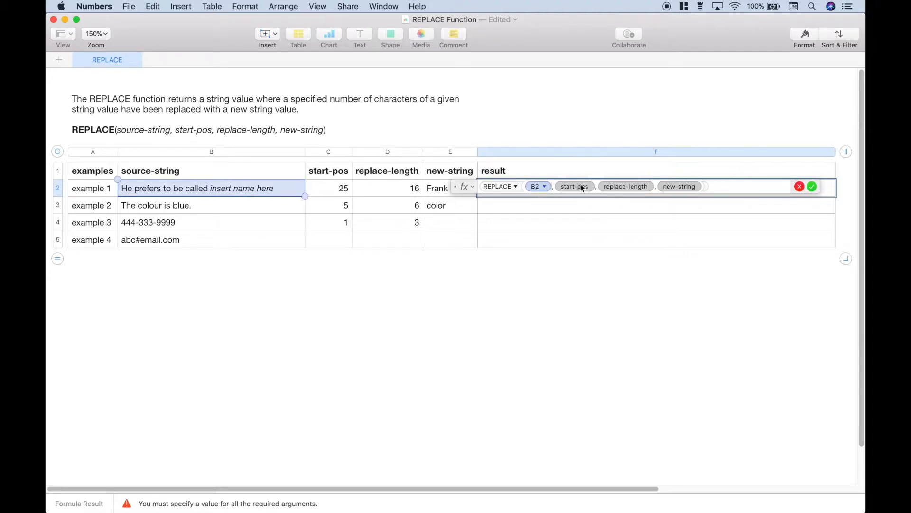
pyautogui.click(328, 189)
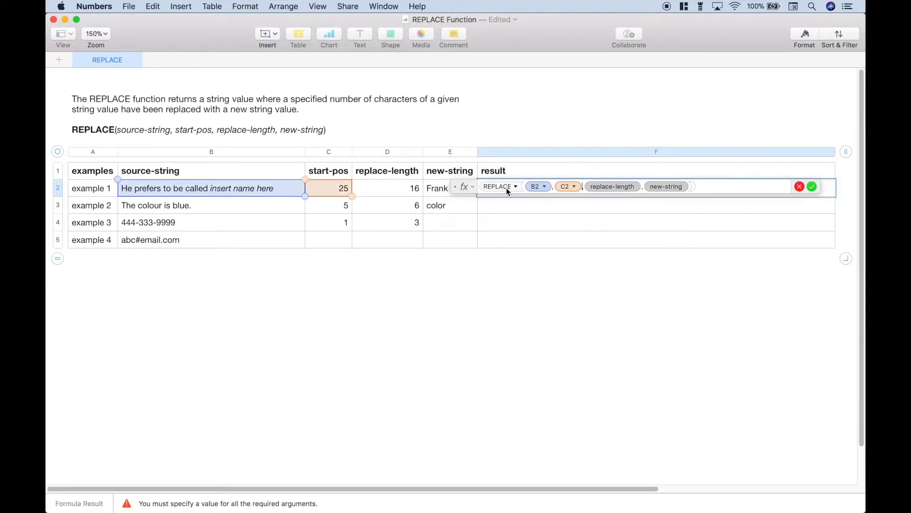
pyautogui.click(370, 187)
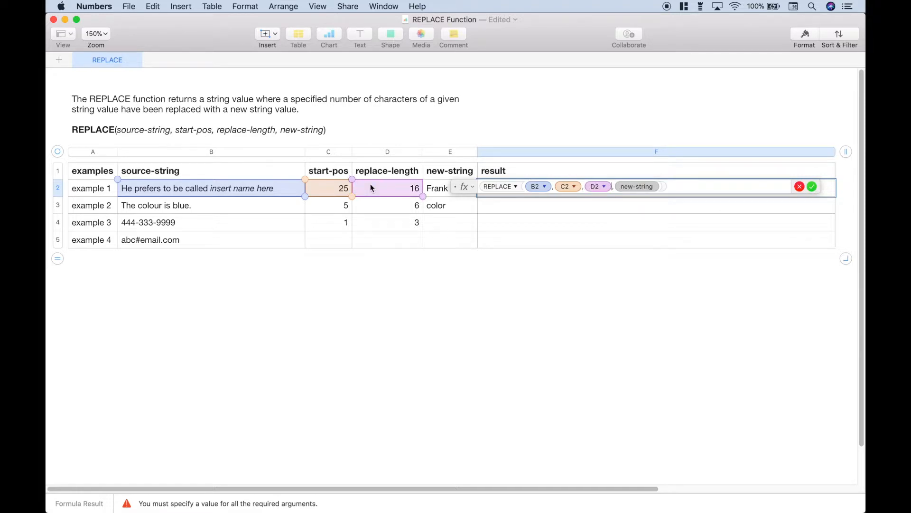
pyautogui.click(439, 192)
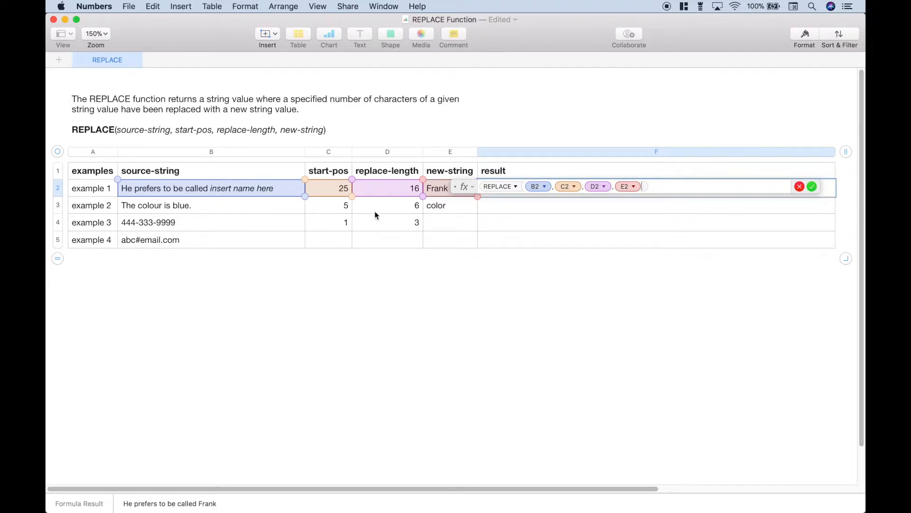
pyautogui.click(812, 186)
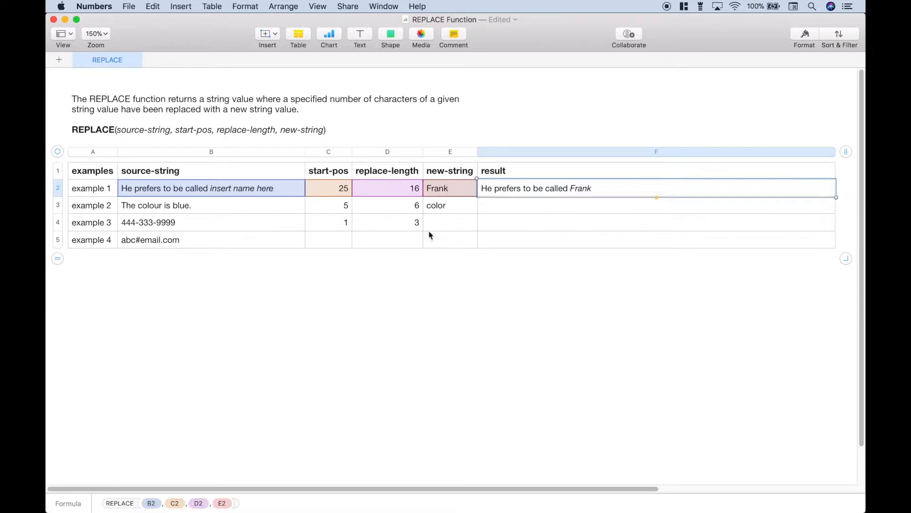
pyautogui.click(177, 189)
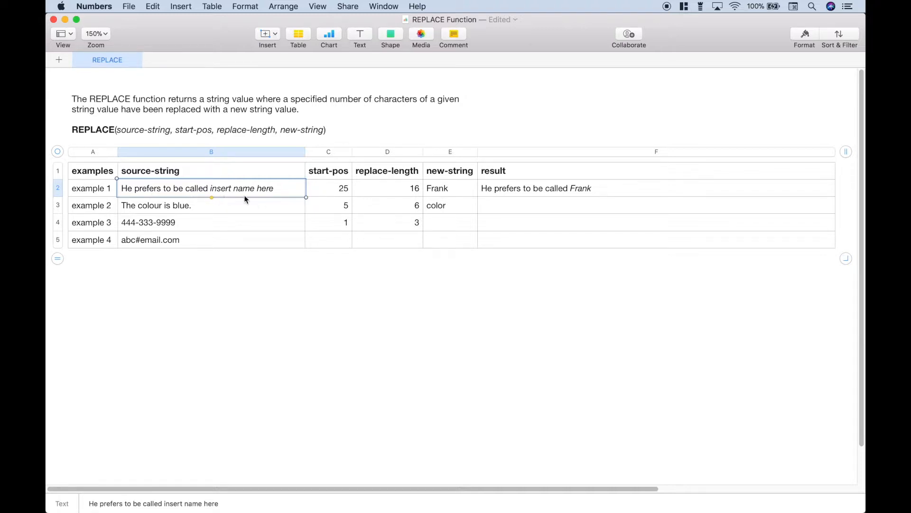
pyautogui.click(519, 193)
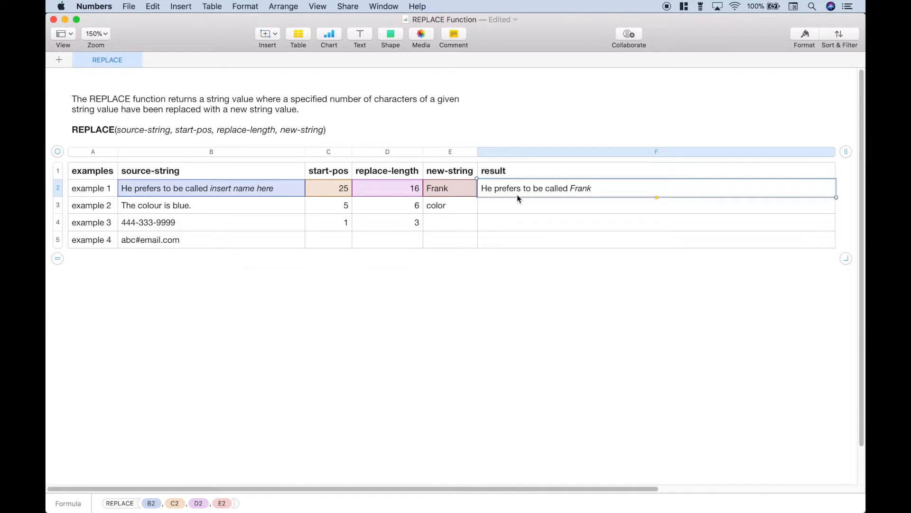
# - Examine example 2's source string, the word "colour" within it, and its replacement string
pyautogui.click(511, 210)
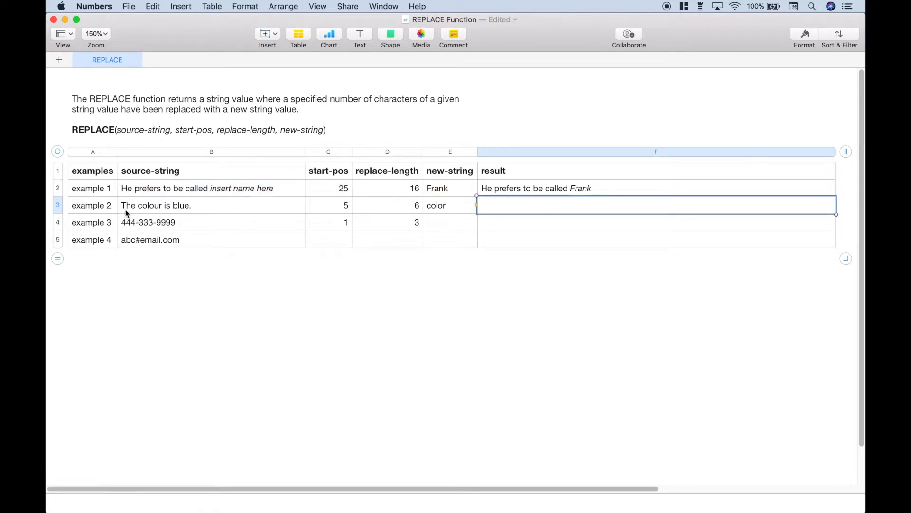
pyautogui.click(149, 206)
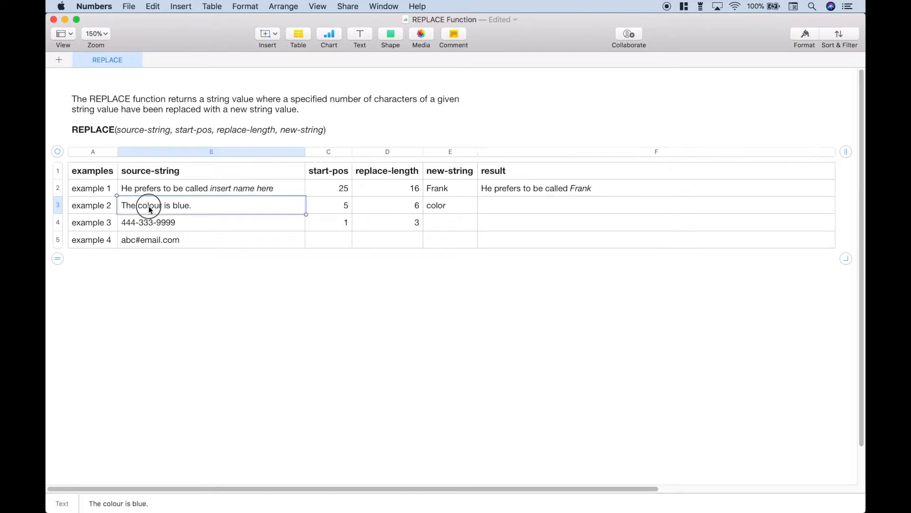
pyautogui.doubleClick(149, 206)
pyautogui.click(450, 208)
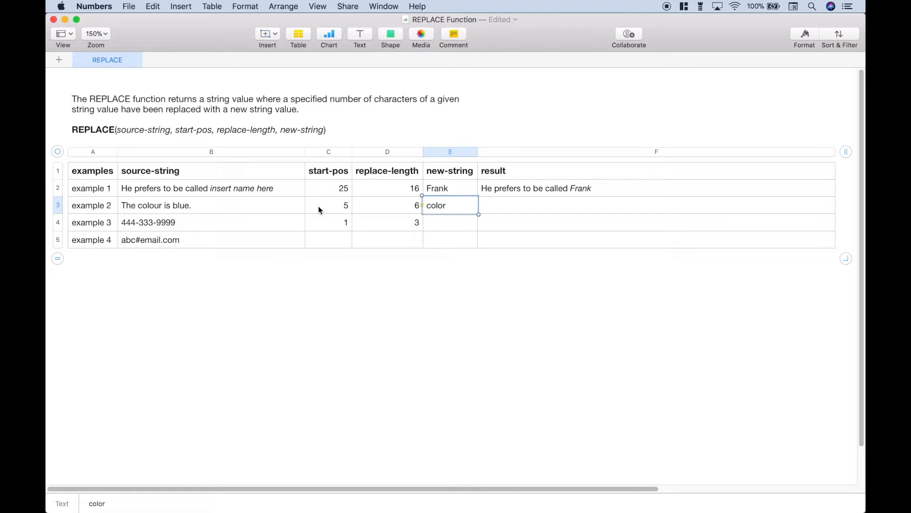
pyautogui.click(140, 207)
pyautogui.click(140, 206)
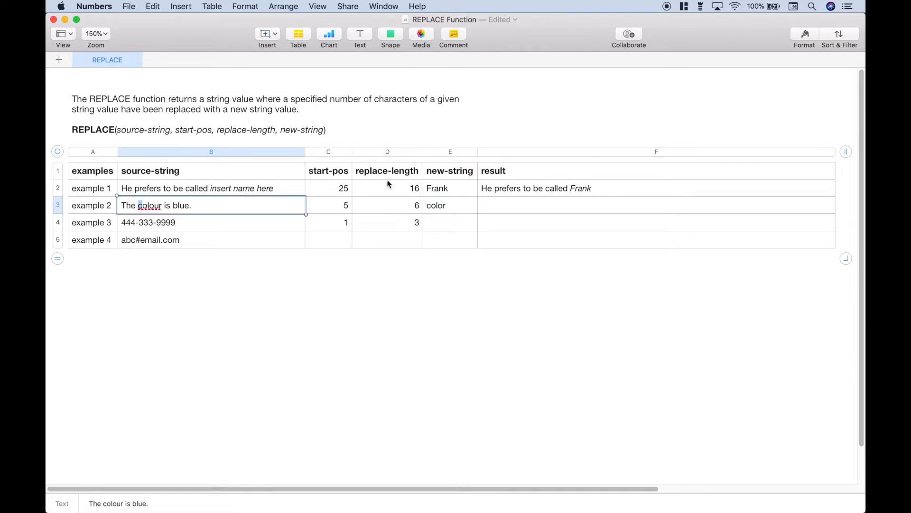
pyautogui.click(138, 206)
pyautogui.moveTo(138, 206); pyautogui.dragTo(161, 212)
pyautogui.click(458, 209)
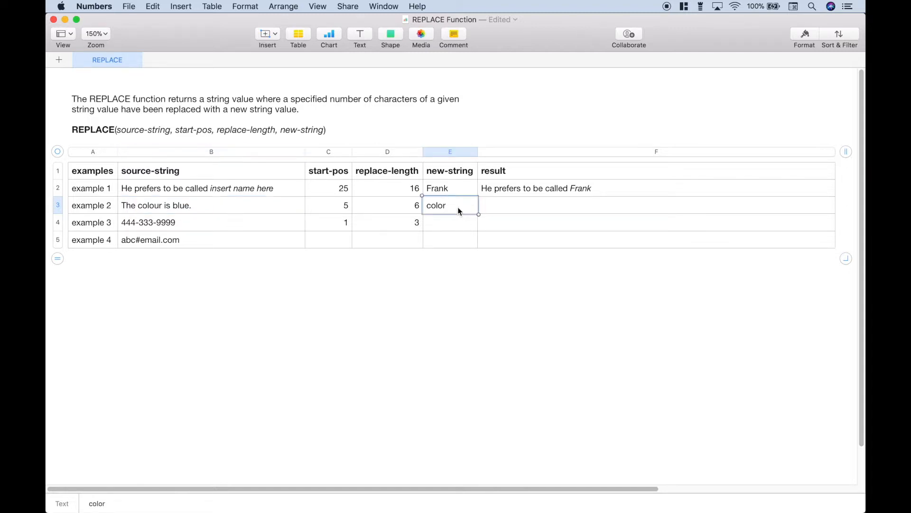
# - Enter a REPLACE formula in result cell F3 using B3, C3, D3 and E3, and compare the word "colour" with the result
pyautogui.click(528, 205)
pyautogui.write('=RE')
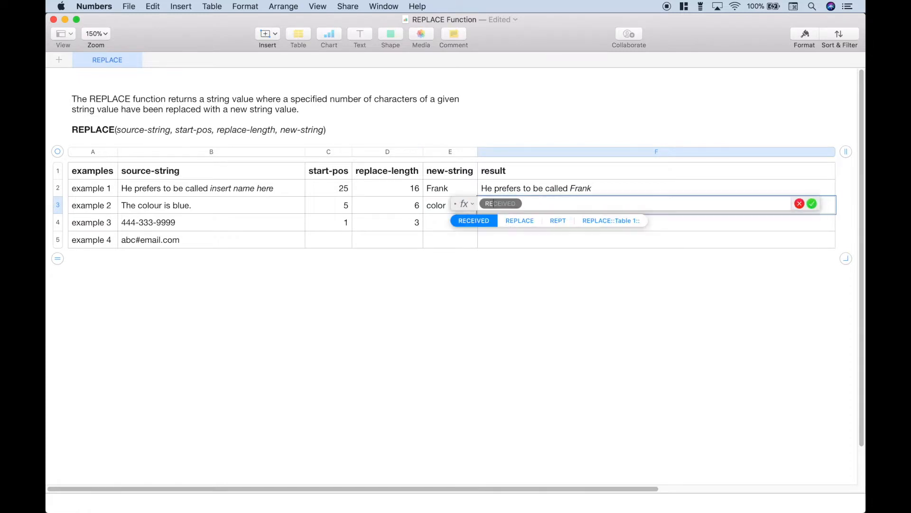
pyautogui.click(520, 220)
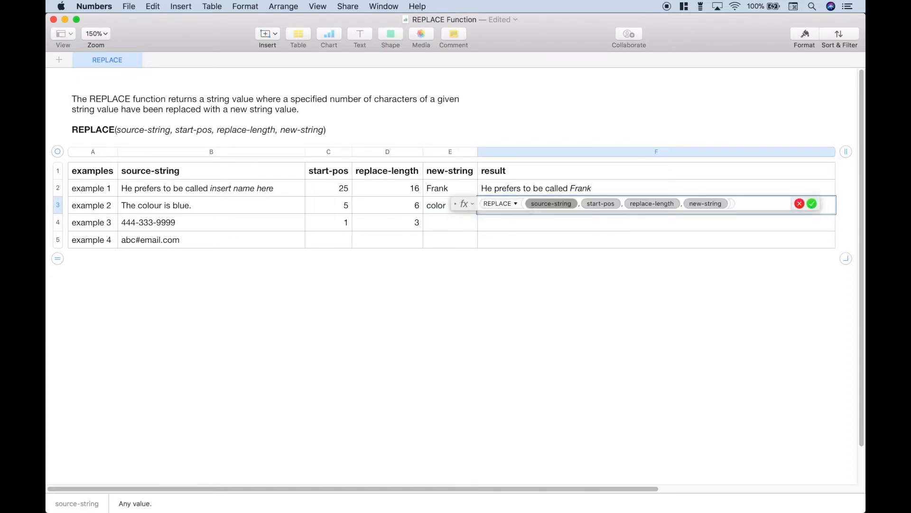
pyautogui.click(263, 206)
pyautogui.click(337, 206)
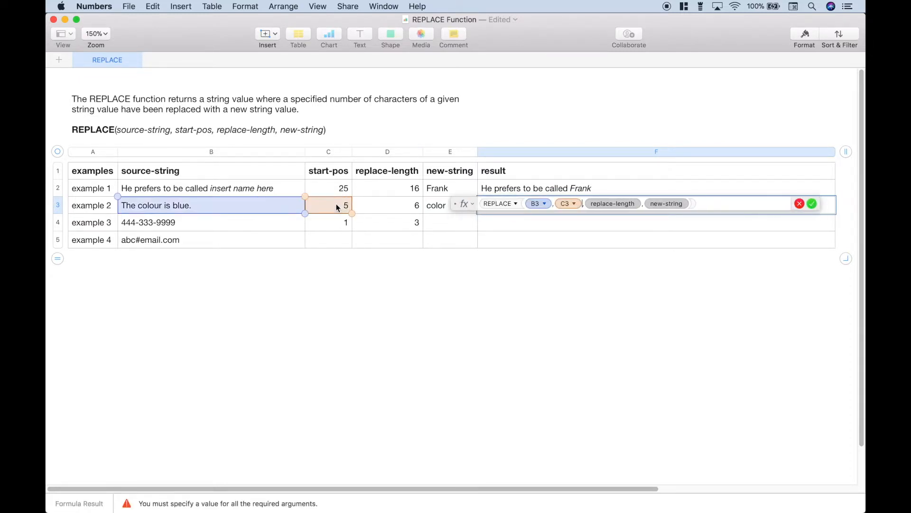
pyautogui.click(383, 209)
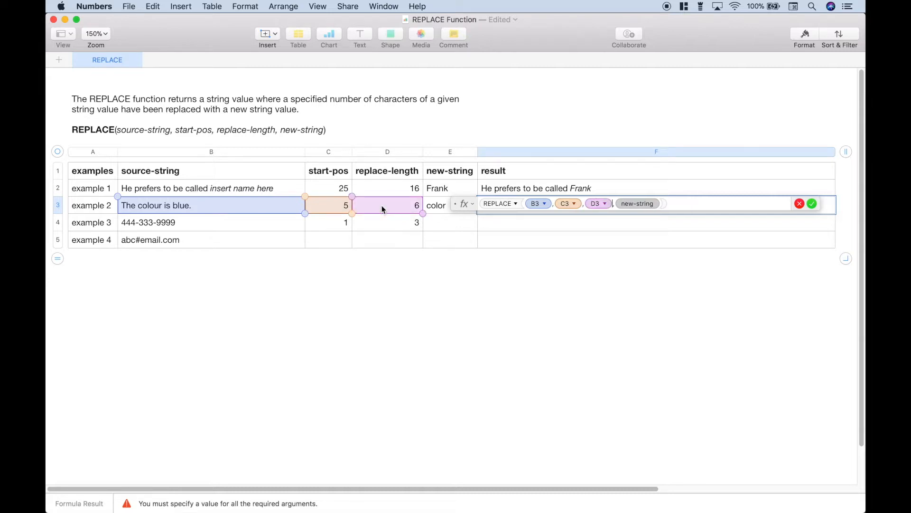
pyautogui.click(435, 207)
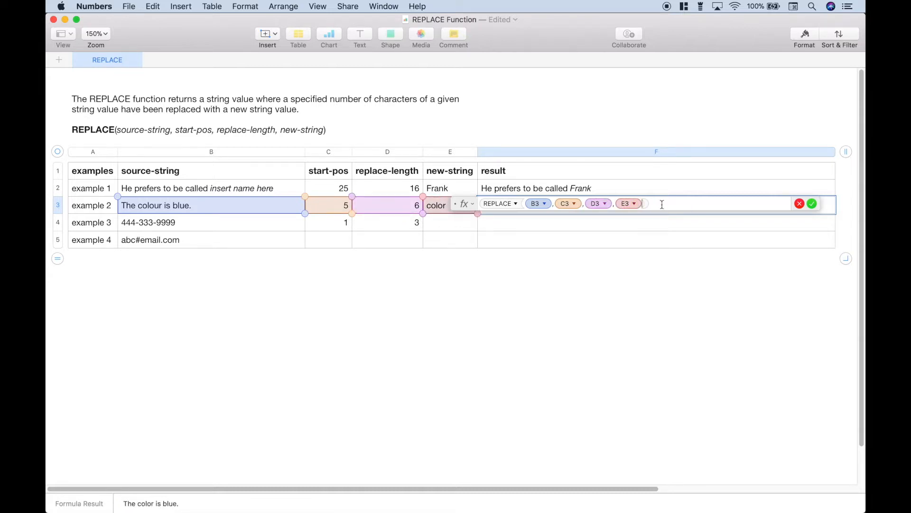
pyautogui.click(813, 204)
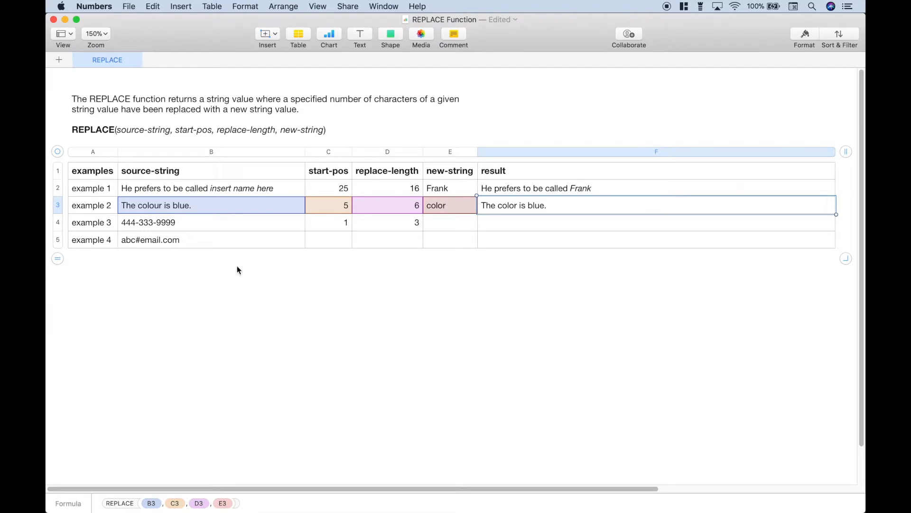
pyautogui.doubleClick(145, 204)
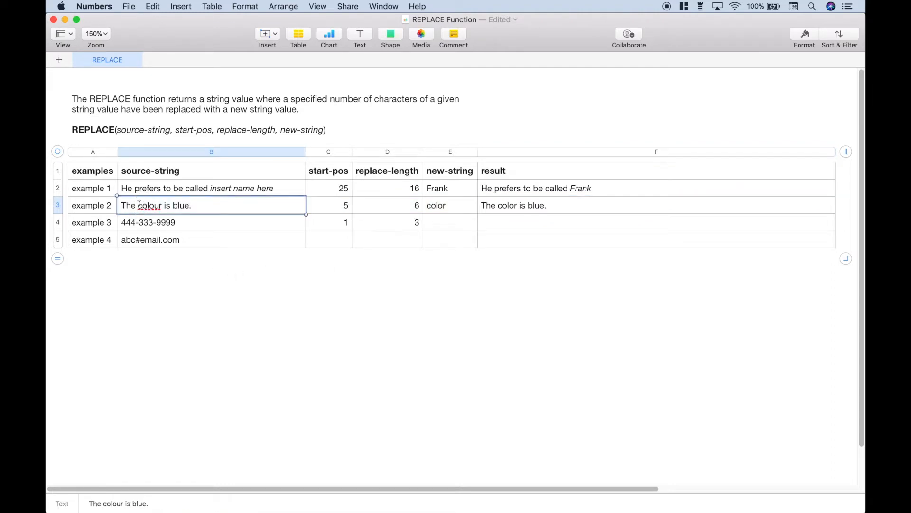
pyautogui.doubleClick(148, 208)
pyautogui.click(504, 213)
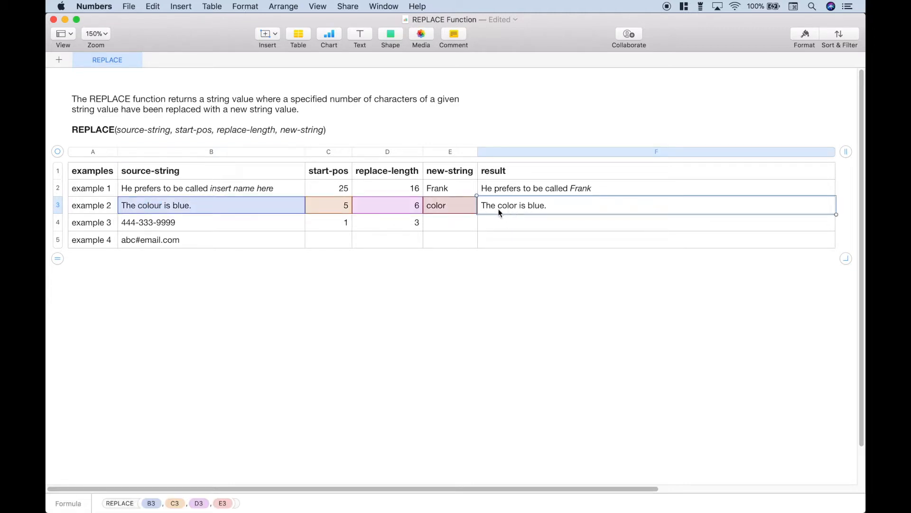
# - Enter a LEFT formula in new-string cell E4 that extracts the first 3 characters of B4
pyautogui.click(501, 223)
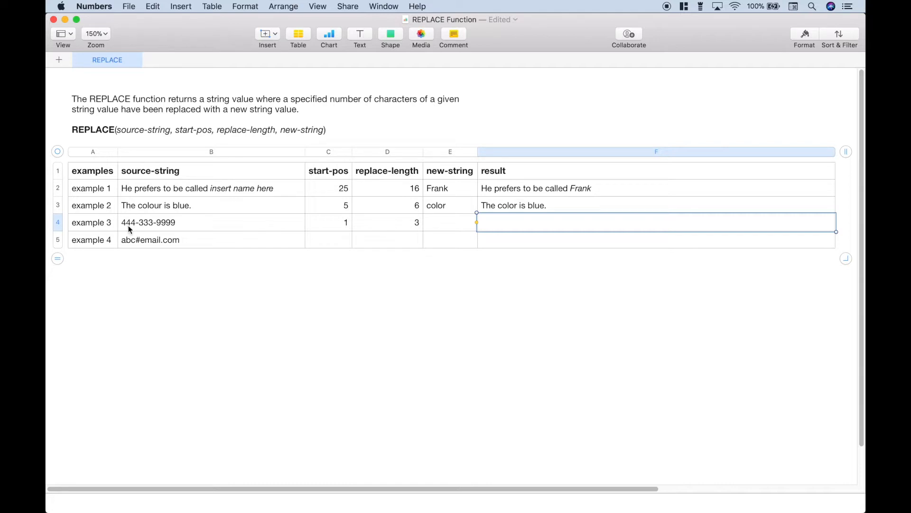
pyautogui.click(445, 224)
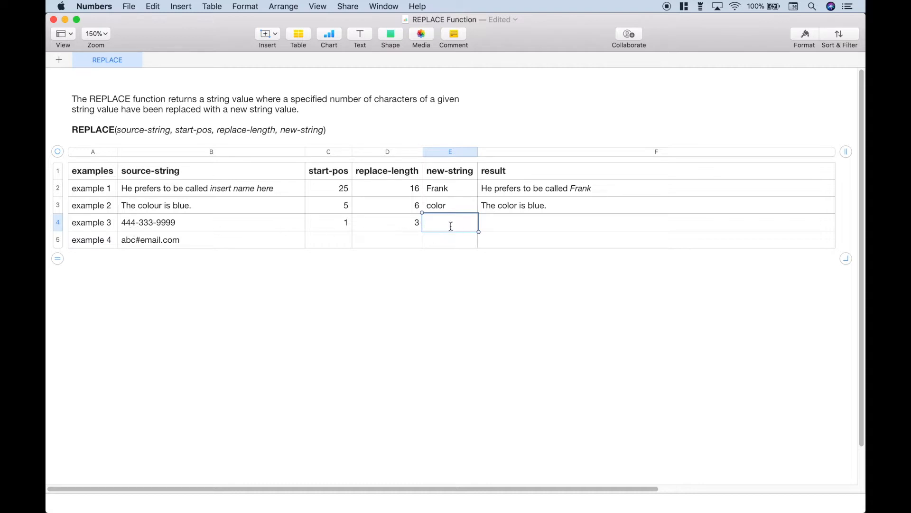
pyautogui.press('=')
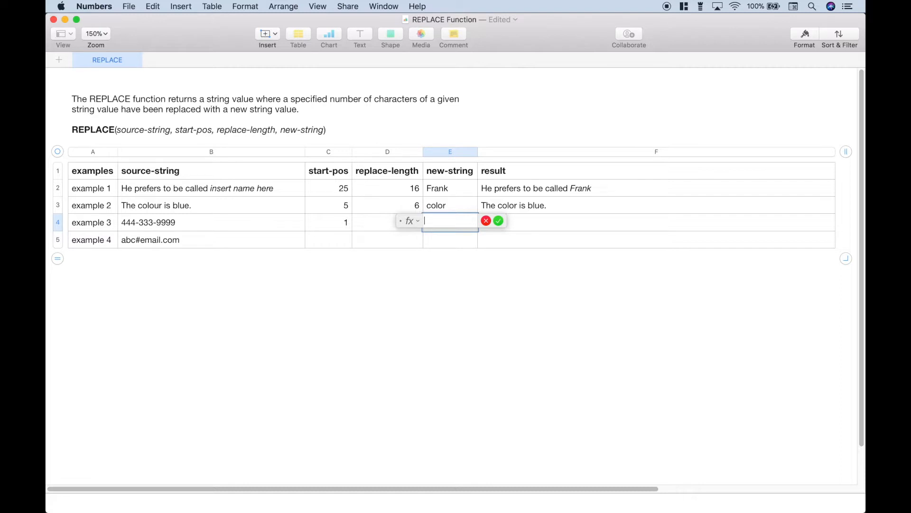
pyautogui.write('le')
pyautogui.press('Return')
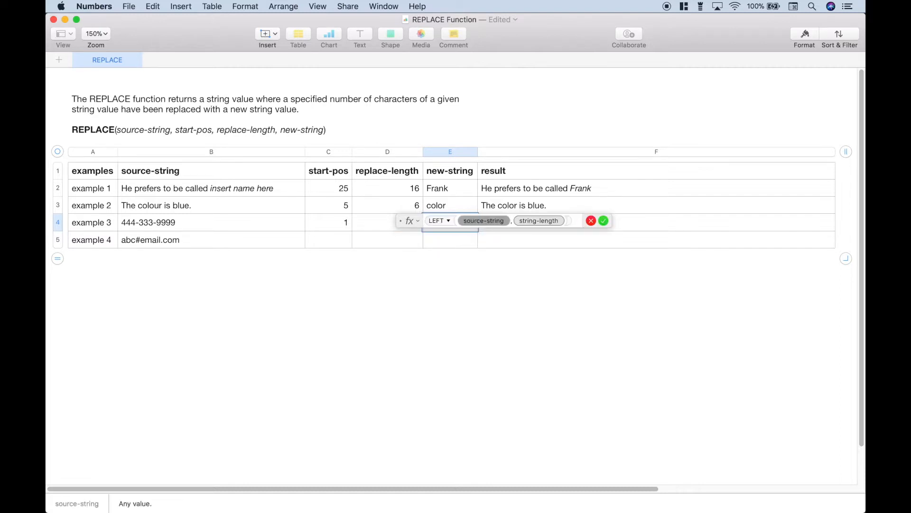
pyautogui.click(191, 223)
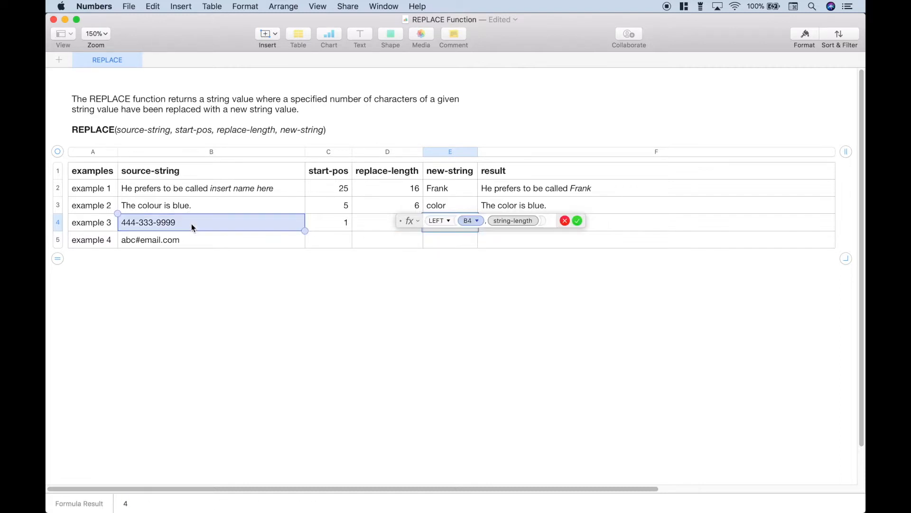
pyautogui.click(506, 220)
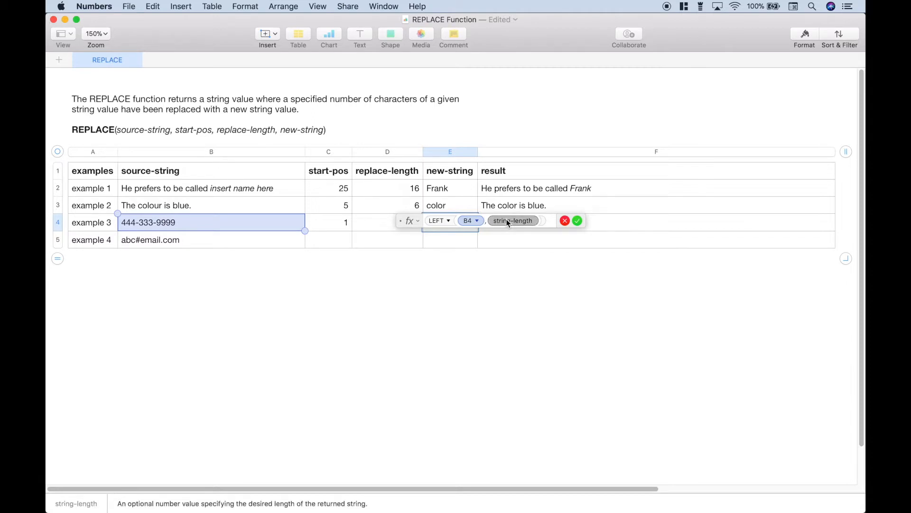
pyautogui.write('3')
pyautogui.press('Return')
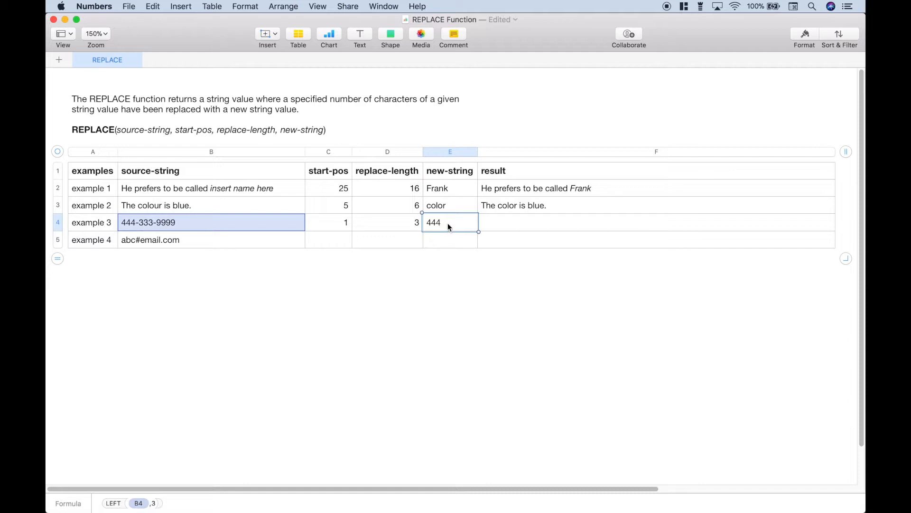
# - Extend the formula in E4 to join "(" before and ")" after the LEFT result using the & operator
pyautogui.doubleClick(449, 224)
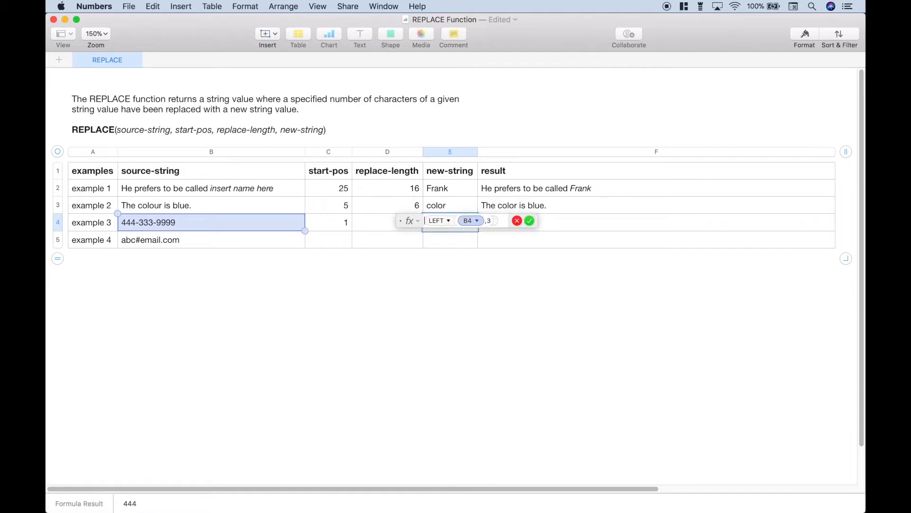
pyautogui.write('""')
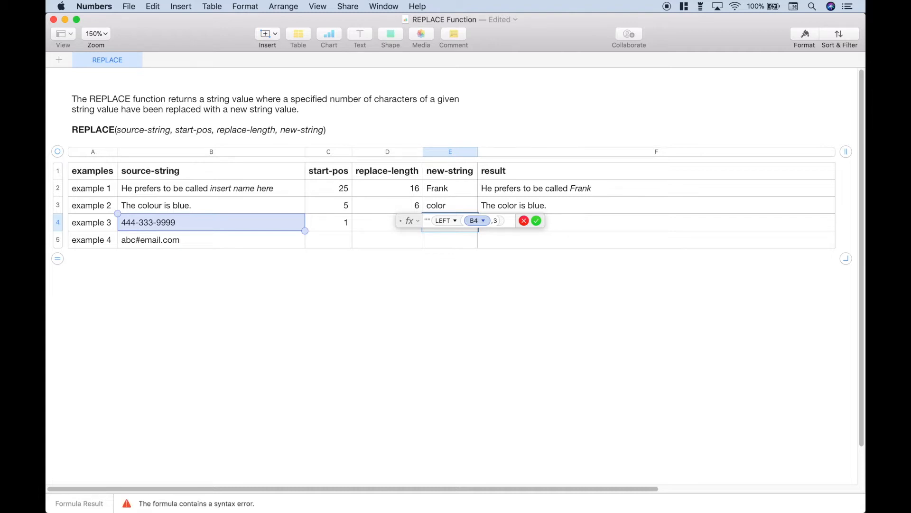
pyautogui.write('(')
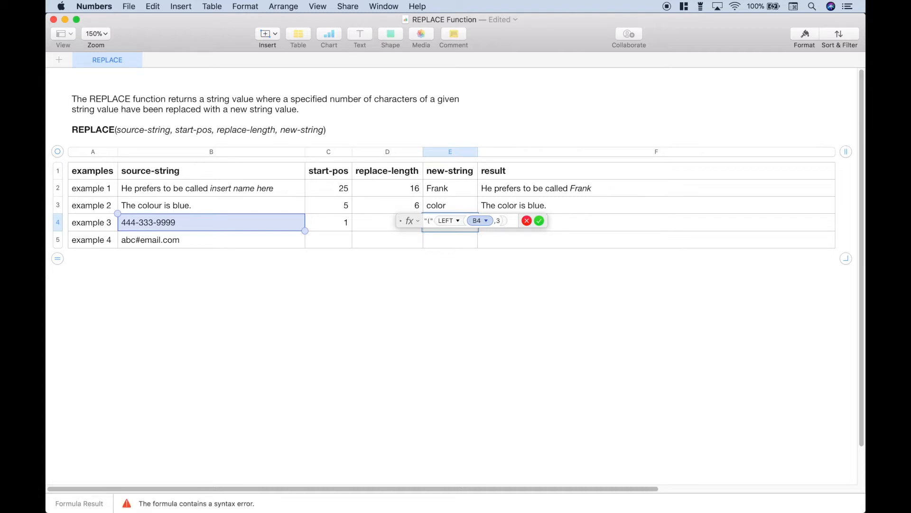
pyautogui.write('&')
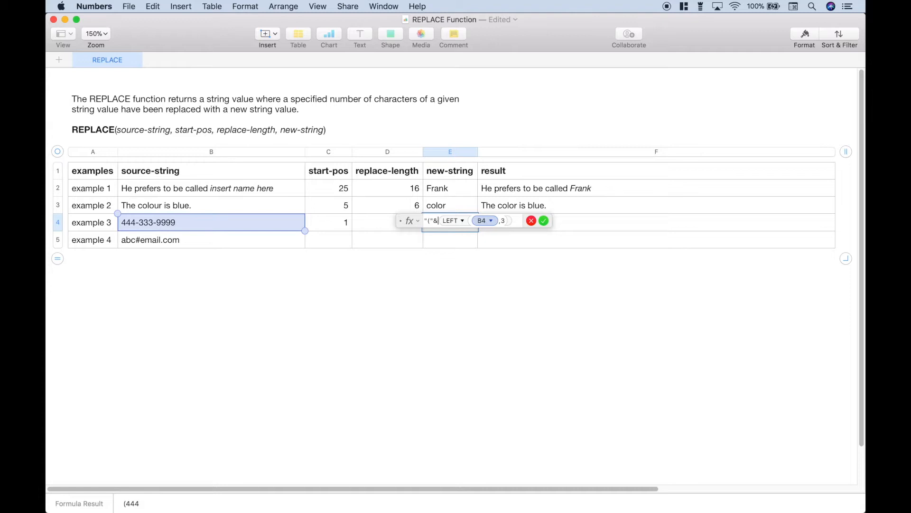
pyautogui.click(518, 221)
pyautogui.write('&')
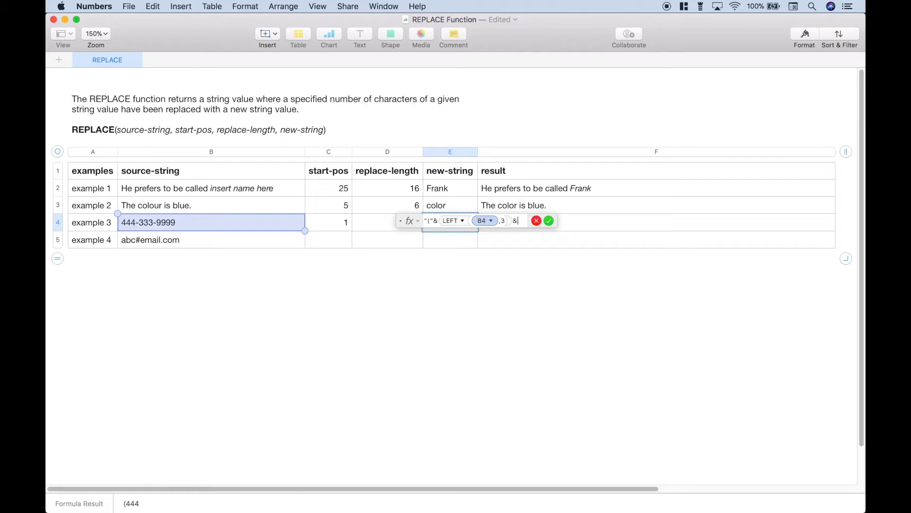
pyautogui.write('")')
pyautogui.press('Return')
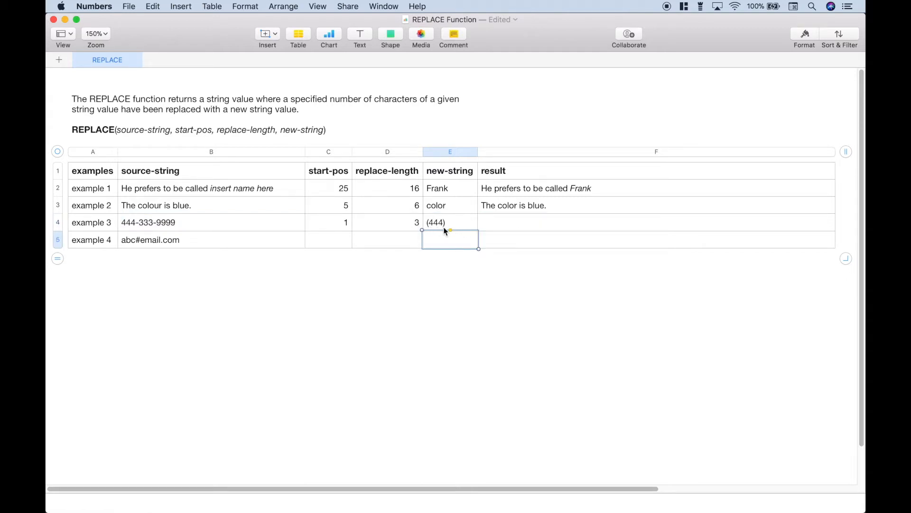
# - Enter a REPLACE formula in result cell F4 using B4, C4, D4 and E4 as its arguments
pyautogui.click(508, 224)
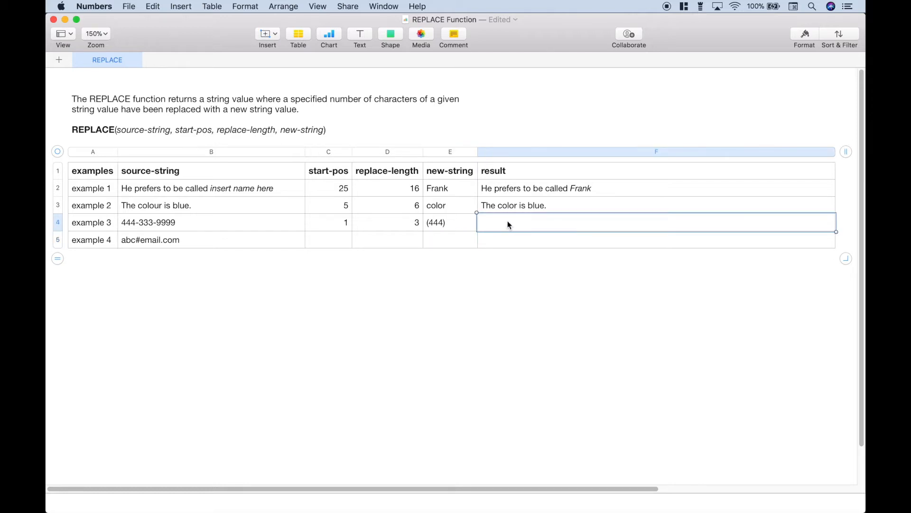
pyautogui.write('=')
pyautogui.write('RE')
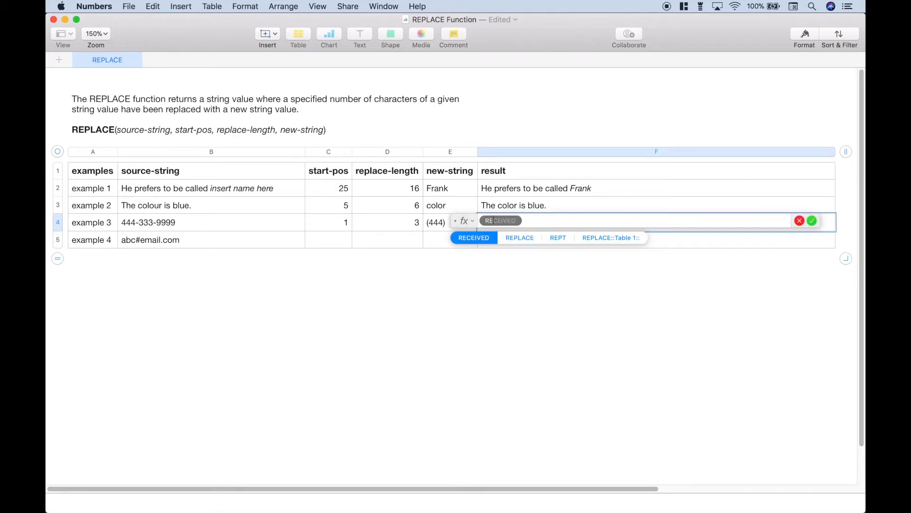
pyautogui.write('P')
pyautogui.press('Return')
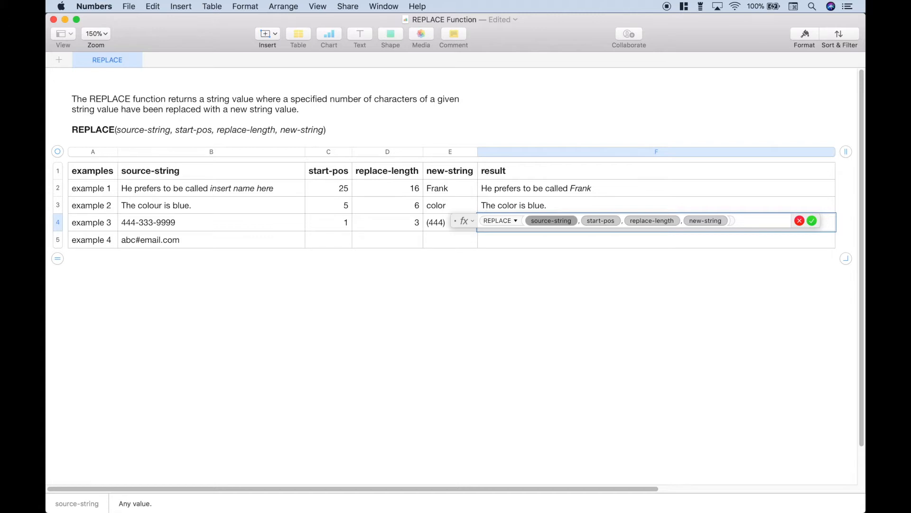
pyautogui.click(238, 221)
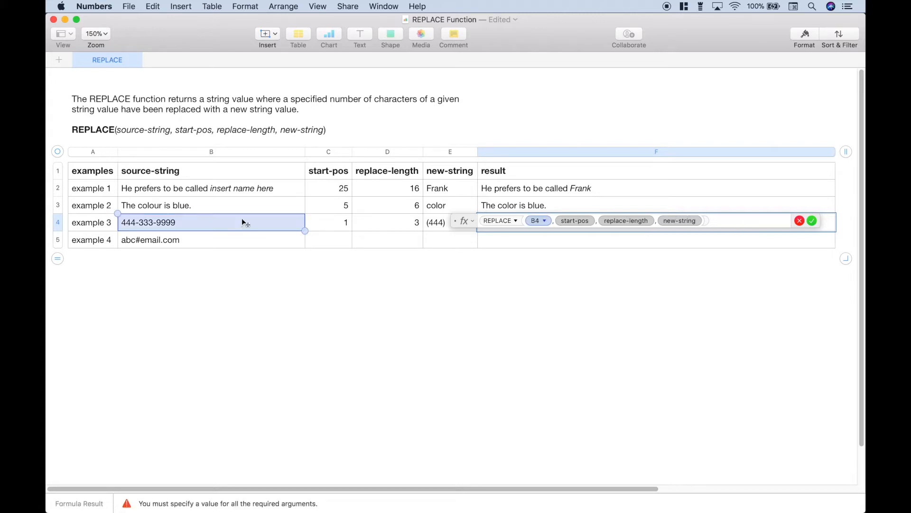
pyautogui.click(330, 228)
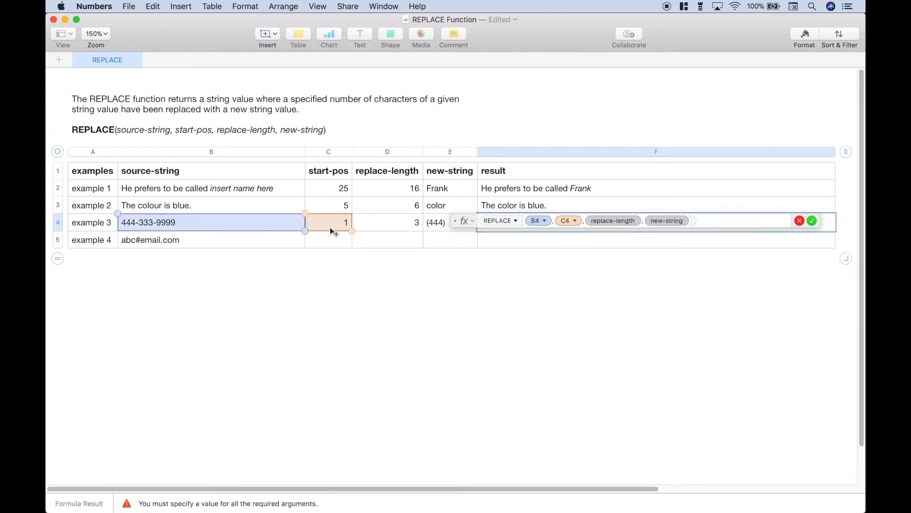
pyautogui.click(385, 229)
pyautogui.click(443, 225)
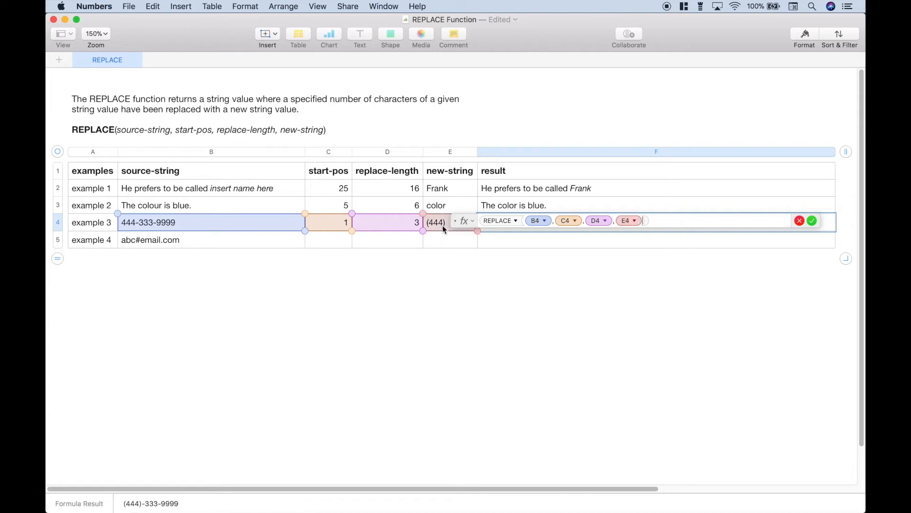
pyautogui.click(812, 221)
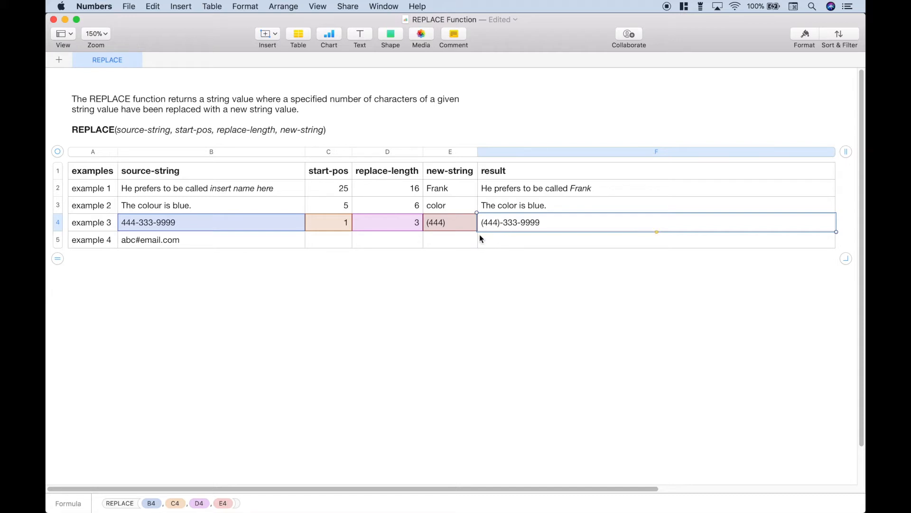
# - Check example 4's argument cells and start a REPLACE formula in result cell F5 with B5 as the source-string
pyautogui.click(210, 241)
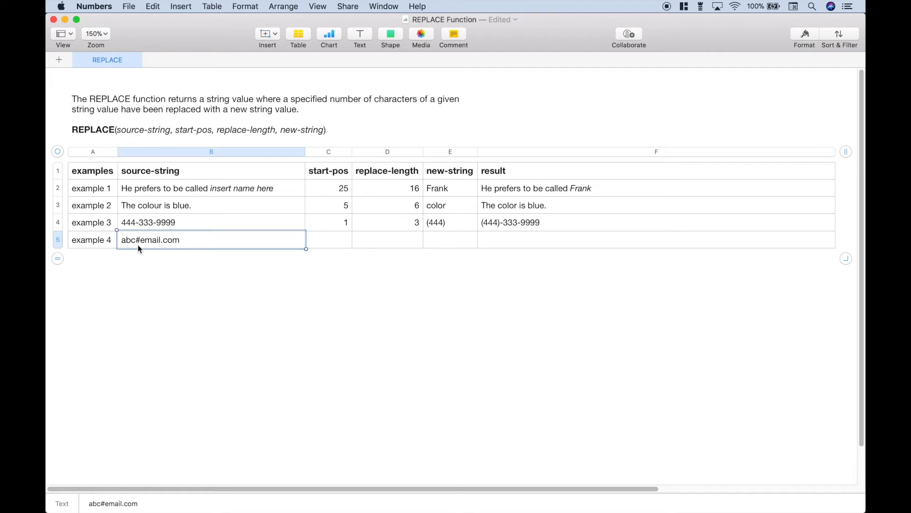
pyautogui.click(315, 241)
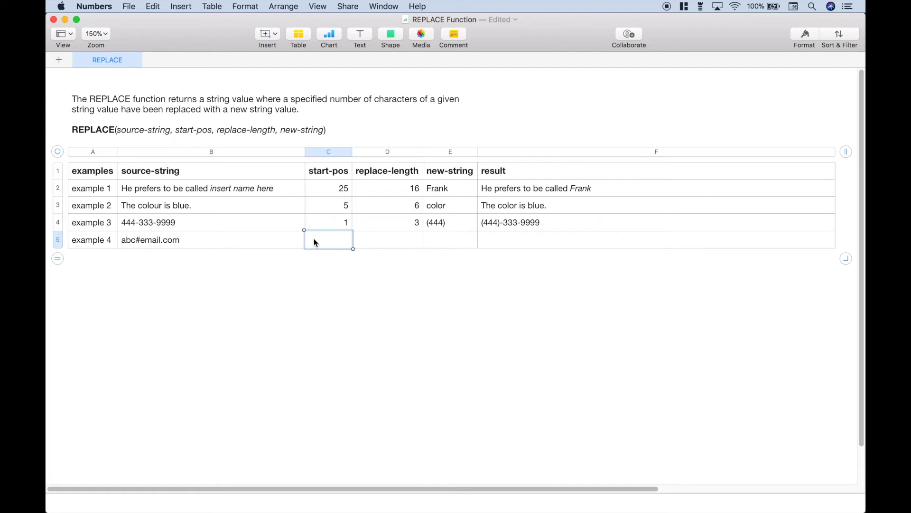
pyautogui.click(376, 240)
pyautogui.click(435, 242)
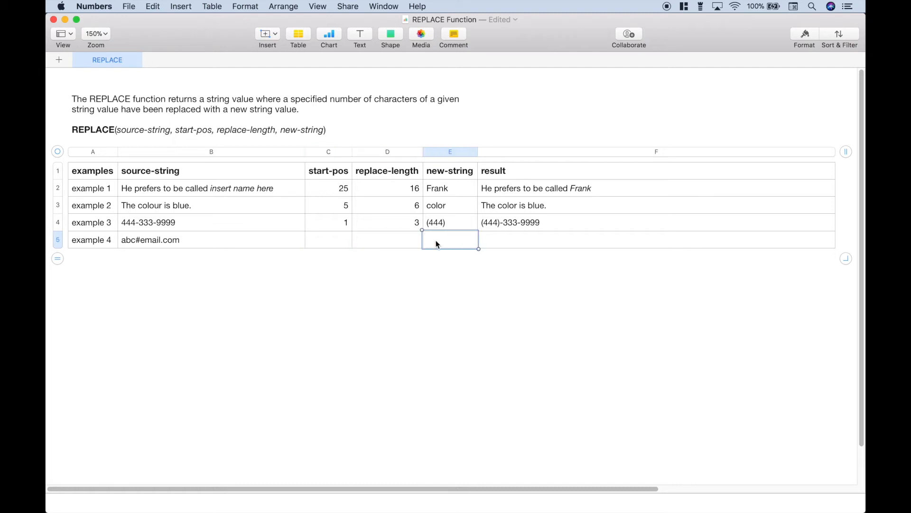
pyautogui.click(500, 245)
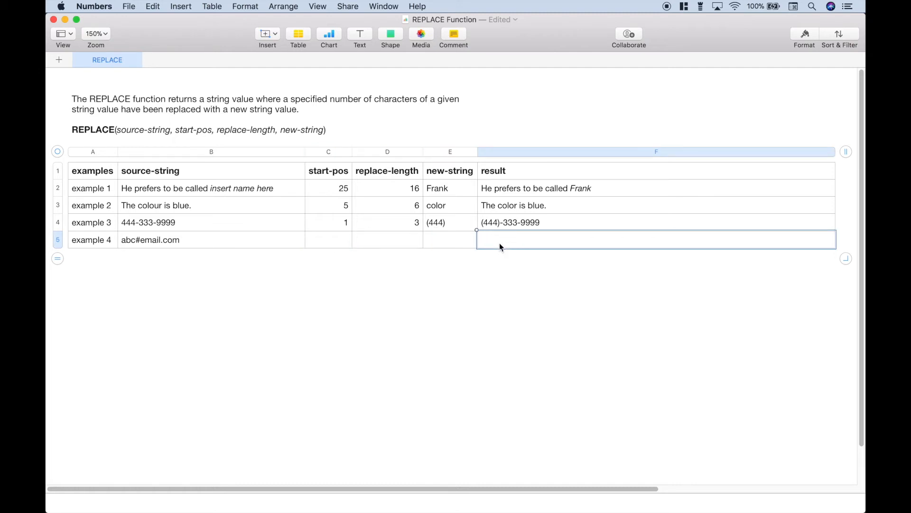
pyautogui.press('=')
pyautogui.write('REP')
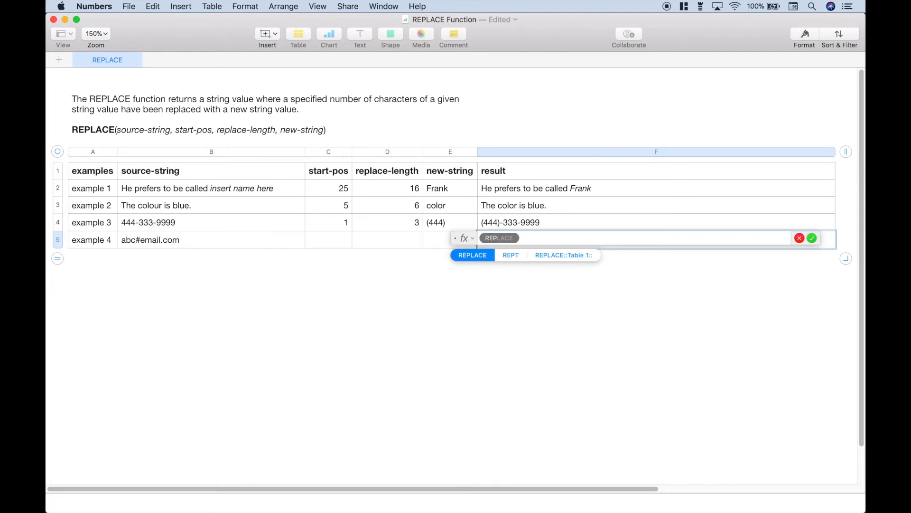
pyautogui.press('Return')
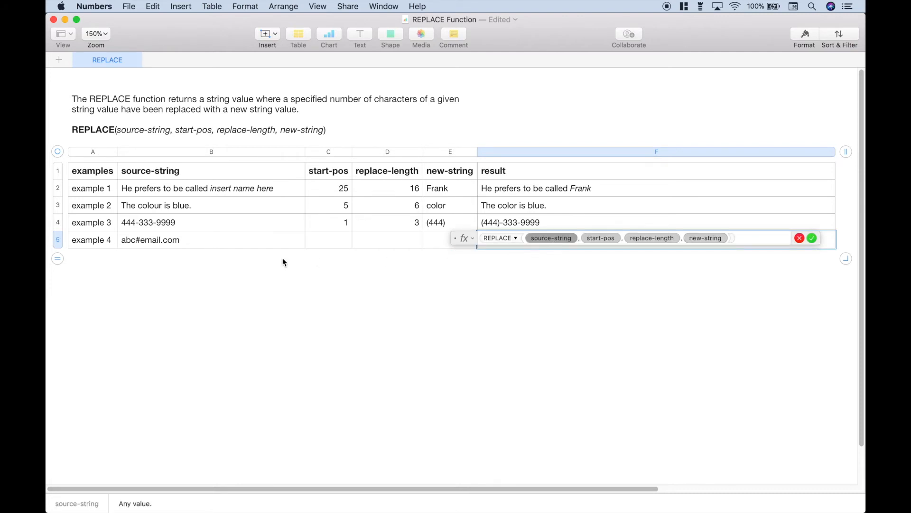
pyautogui.click(233, 245)
# - Nest a FIND function as the start-pos argument in F5, searching for "#" in B5
pyautogui.click(573, 238)
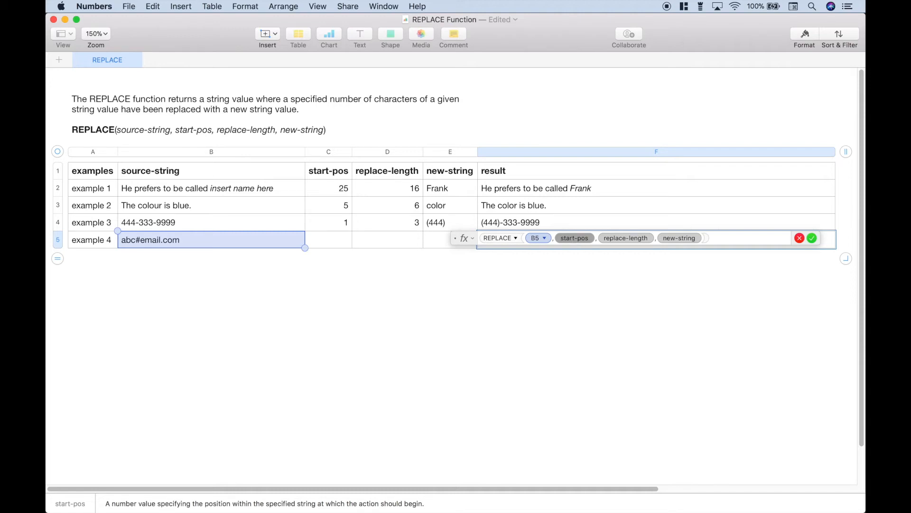
pyautogui.write('FIN')
pyautogui.press('Return')
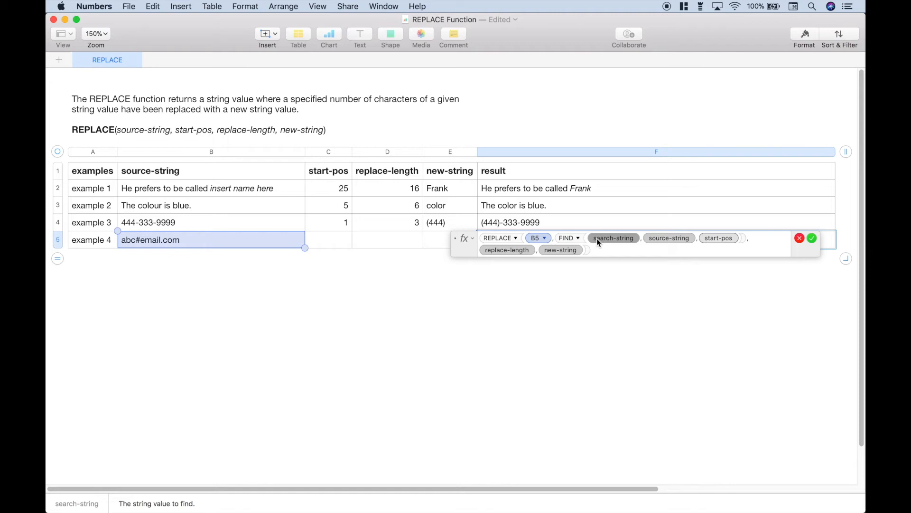
pyautogui.write('"')
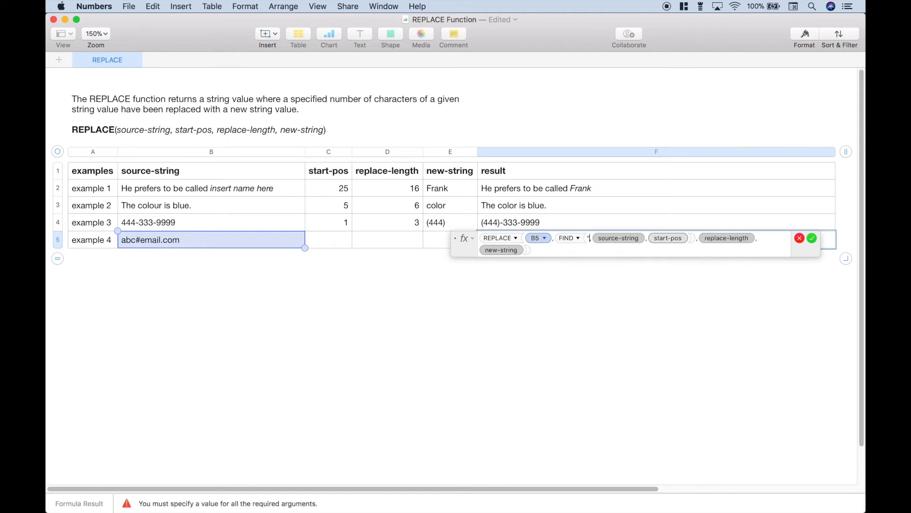
pyautogui.write('#"')
pyautogui.press('Tab')
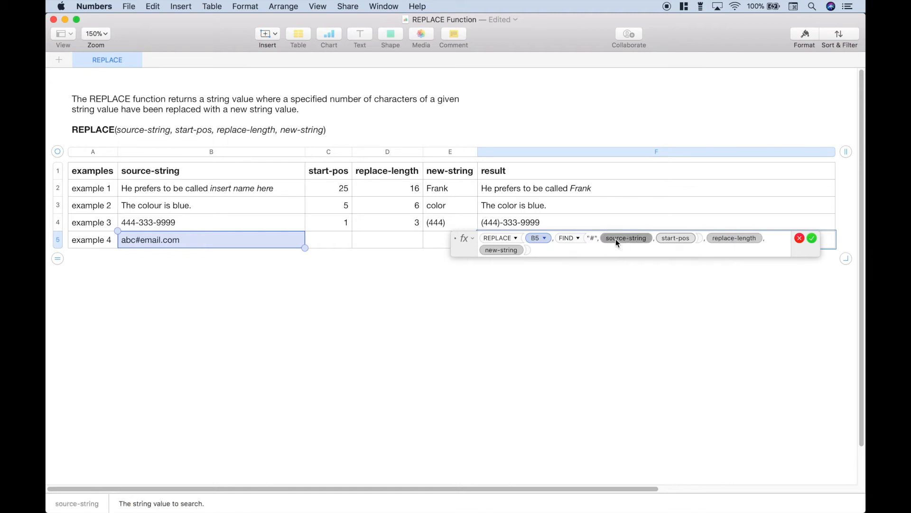
pyautogui.click(264, 243)
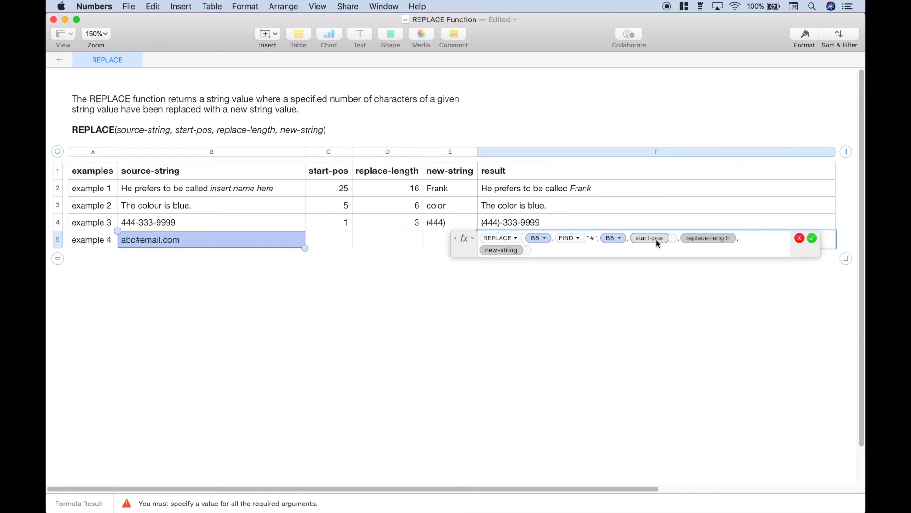
# - Complete the REPLACE formula in F5 with a replace-length of 1 and "@" as the new-string
pyautogui.click(701, 240)
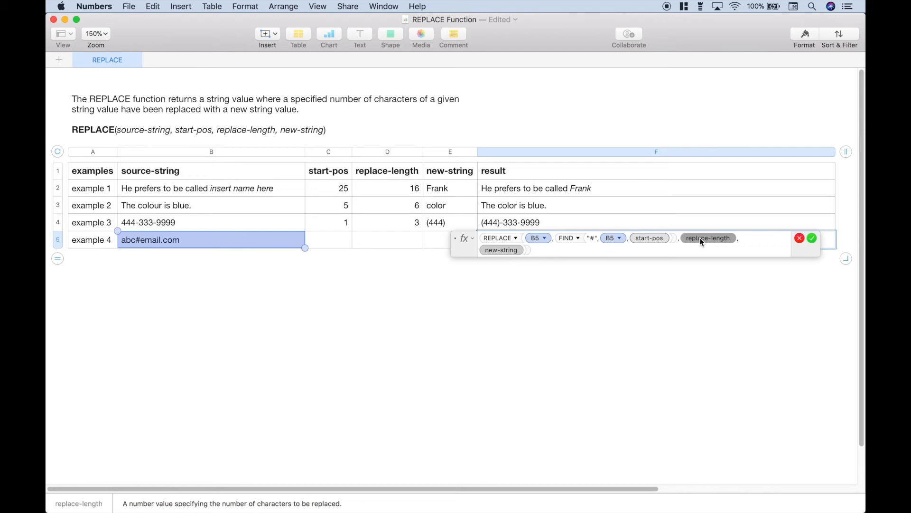
pyautogui.write('1')
pyautogui.click(705, 239)
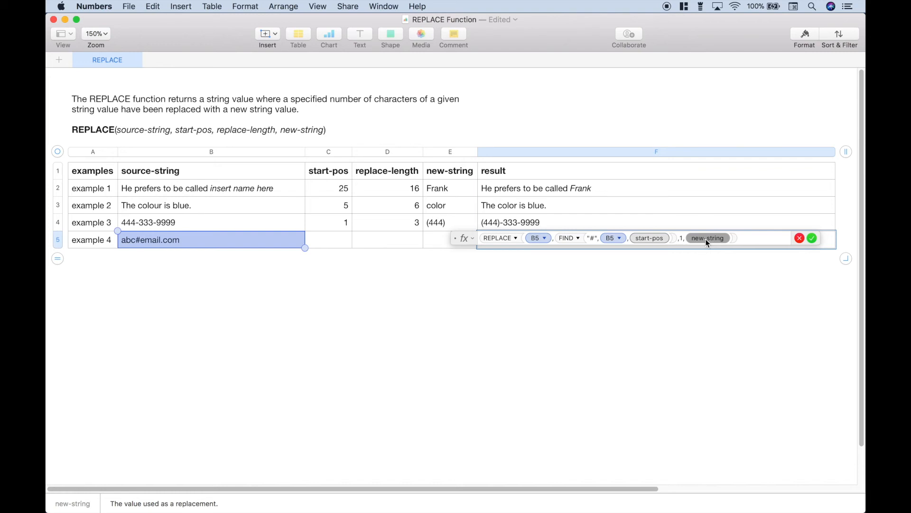
pyautogui.write('"@"')
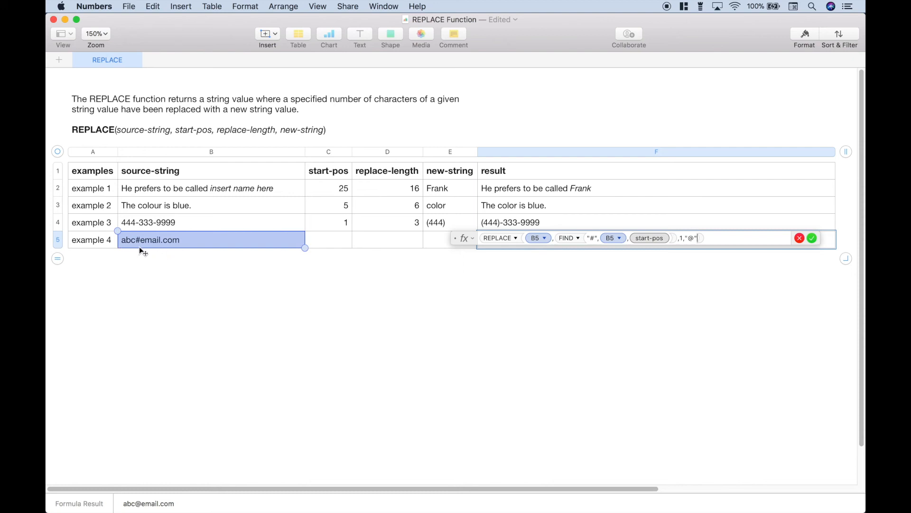
pyautogui.click(812, 237)
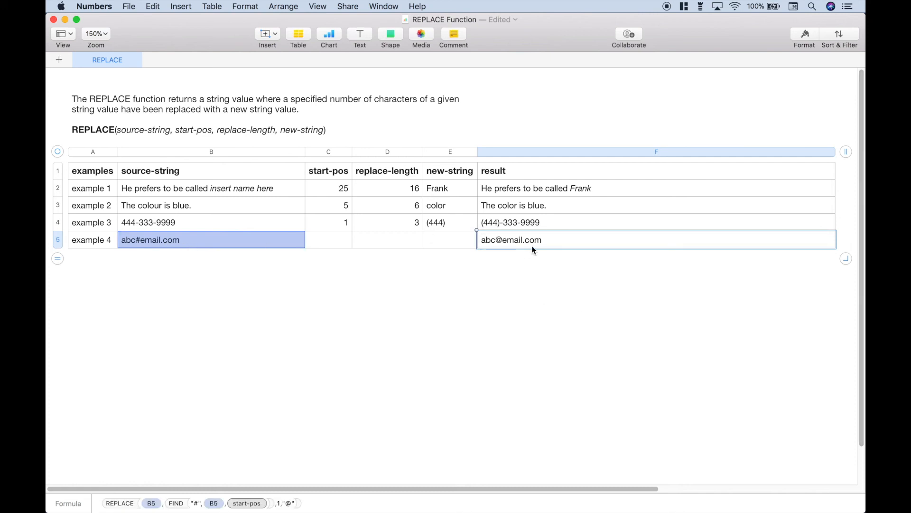
# - Insert "defg" directly before the # in example 4's source string in B5 to test the result formula
pyautogui.click(255, 242)
pyautogui.press('super+Left')
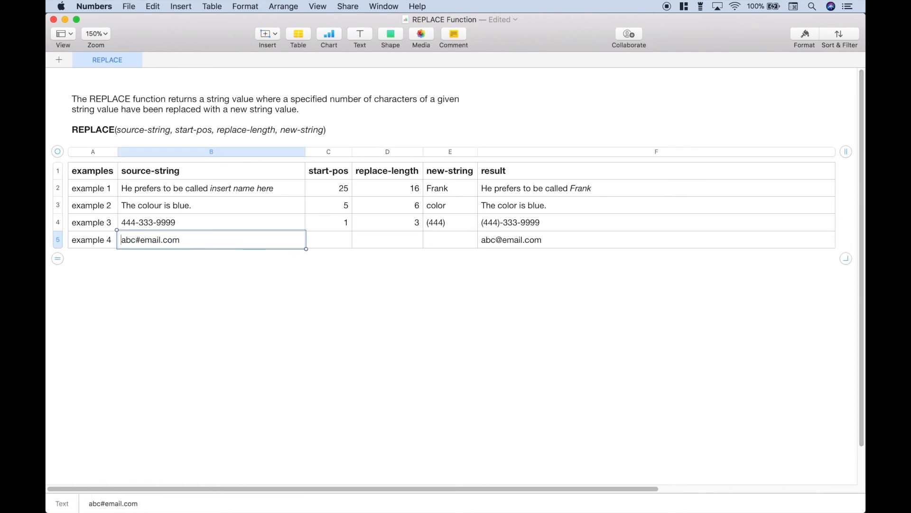
pyautogui.press('Right')
pyautogui.press('Right')
pyautogui.press('Right')
pyautogui.write('def')
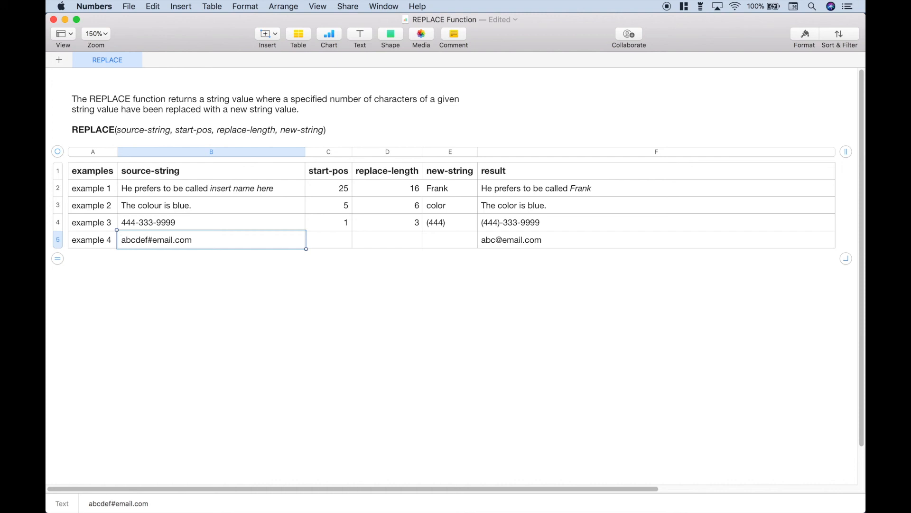
pyautogui.write('g')
pyautogui.press('Return')
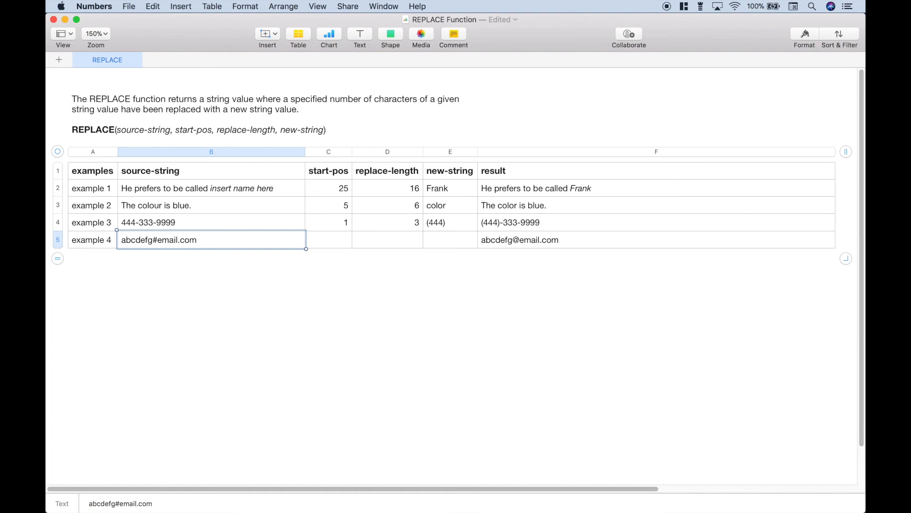